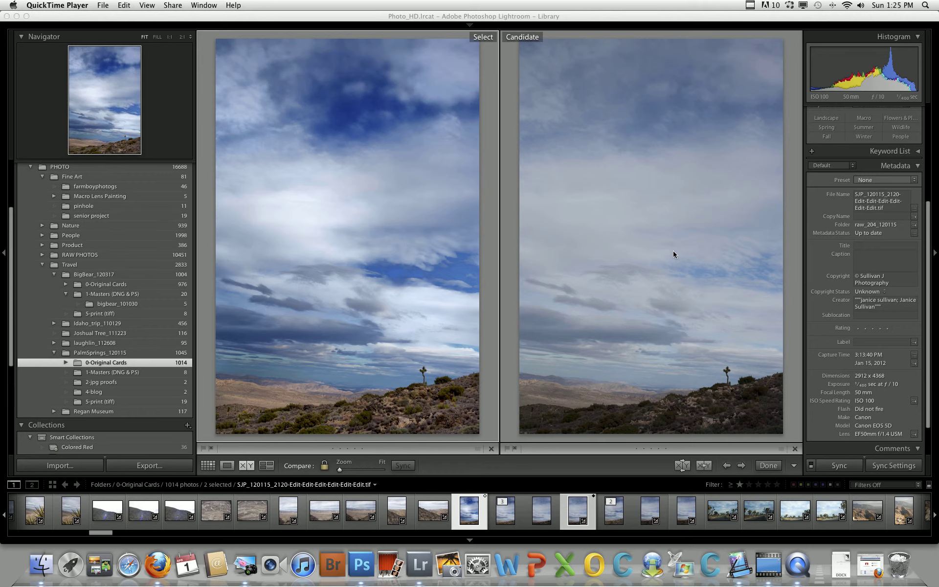
- Switch Lightroom's Library to Grid view and select only the right-hand sky-and-hills thumbnail
click(671, 250)
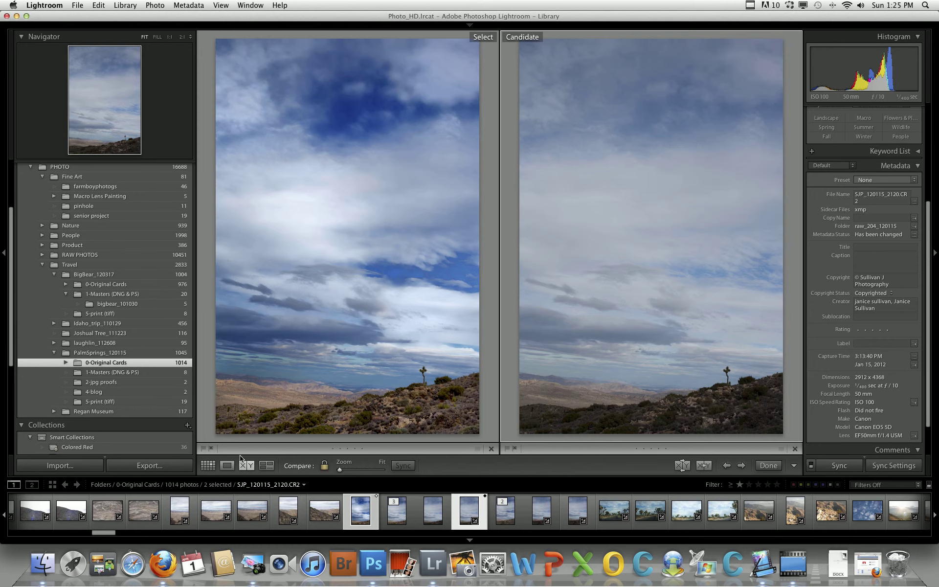
key(g)
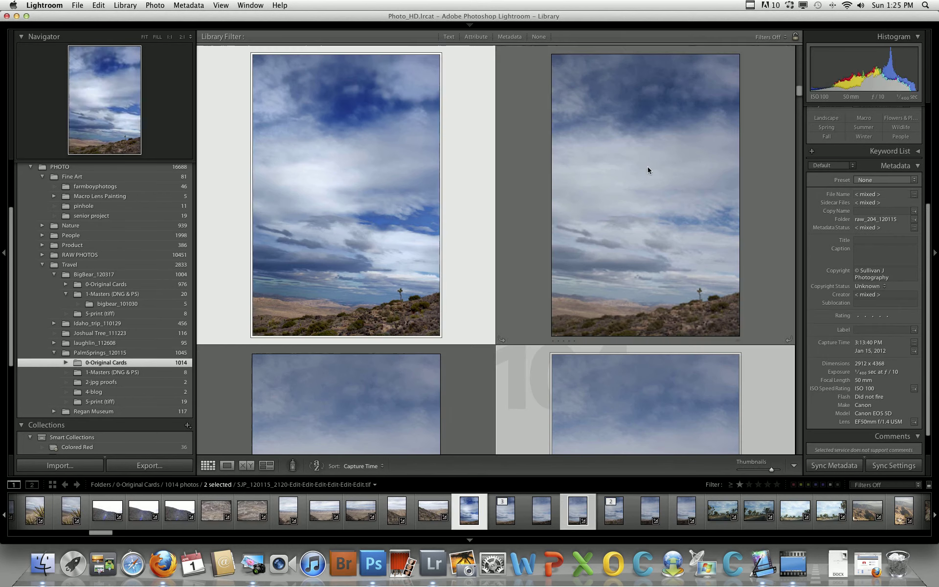
click(648, 167)
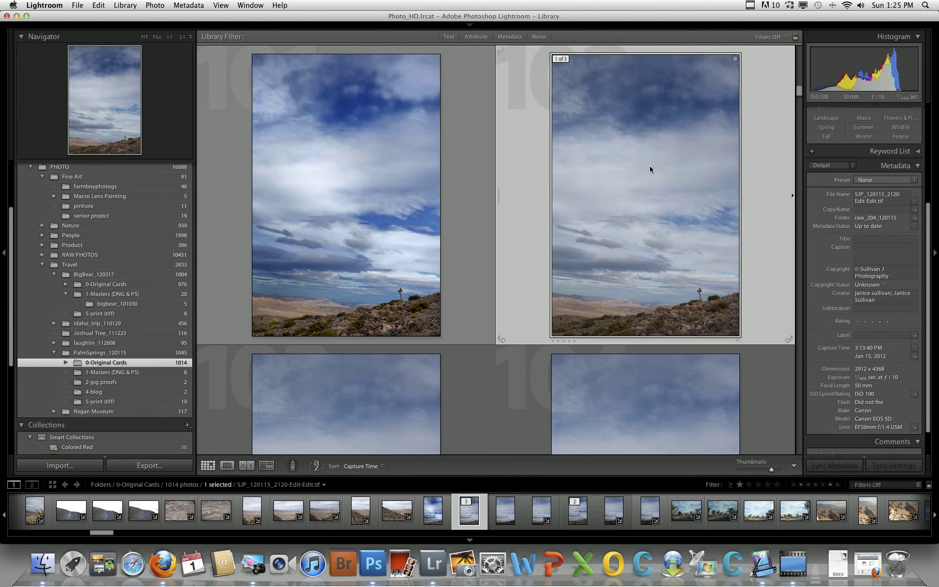
- Open an edited copy of the sky photo, with Lightroom adjustments, in Viveza 2
right_click(649, 168)
mouse_move(668, 245)
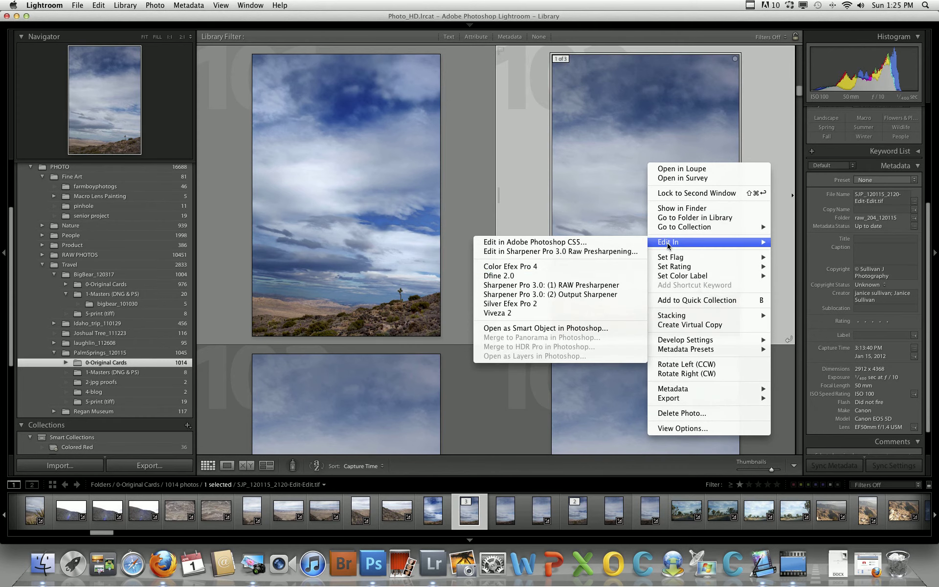
click(552, 313)
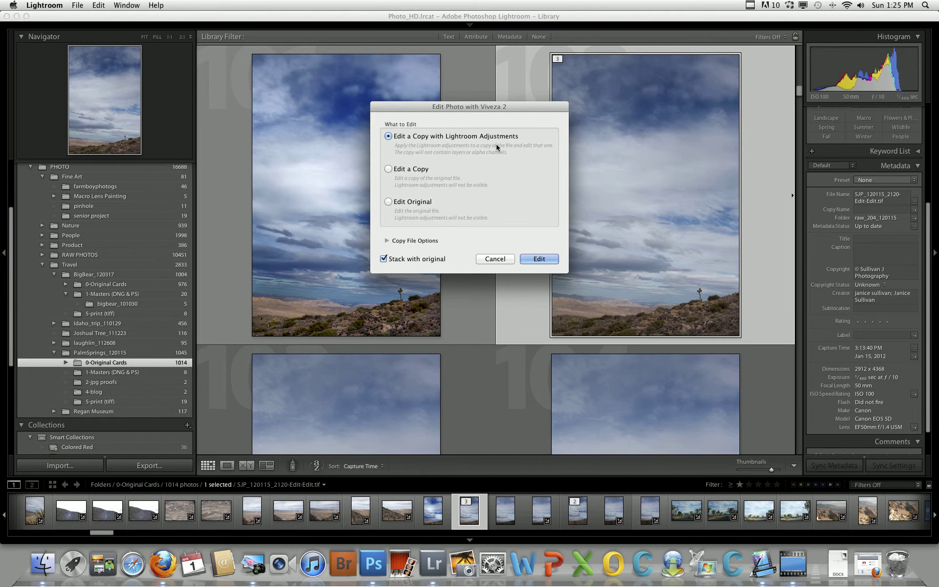
click(539, 259)
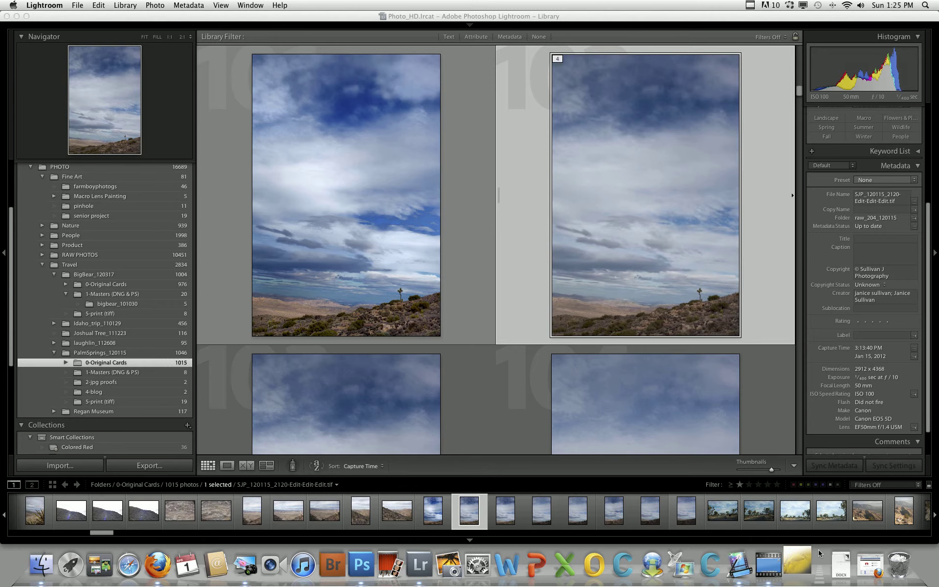
click(797, 559)
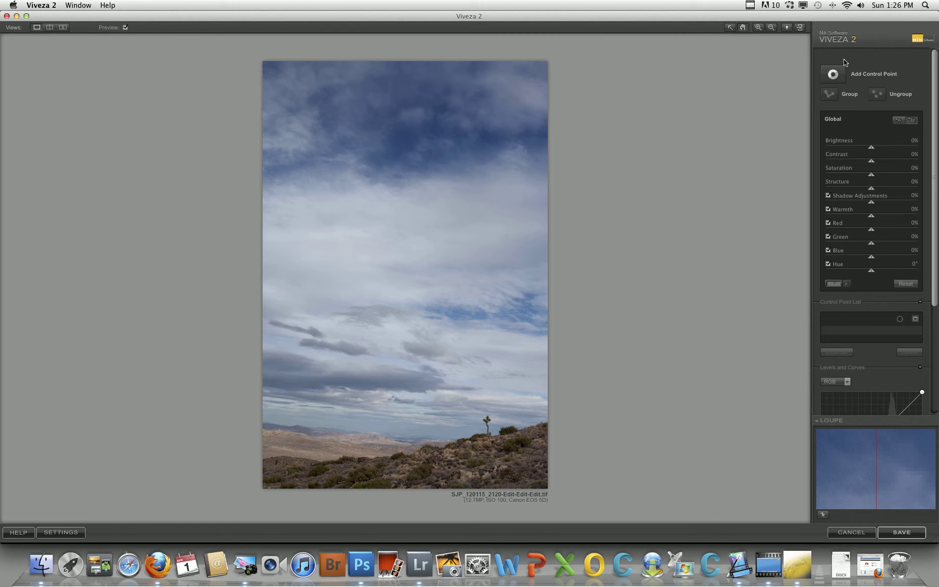
- Place an enlarged control point on the upper sky at -17% brightness and 44% structure
click(833, 76)
click(404, 139)
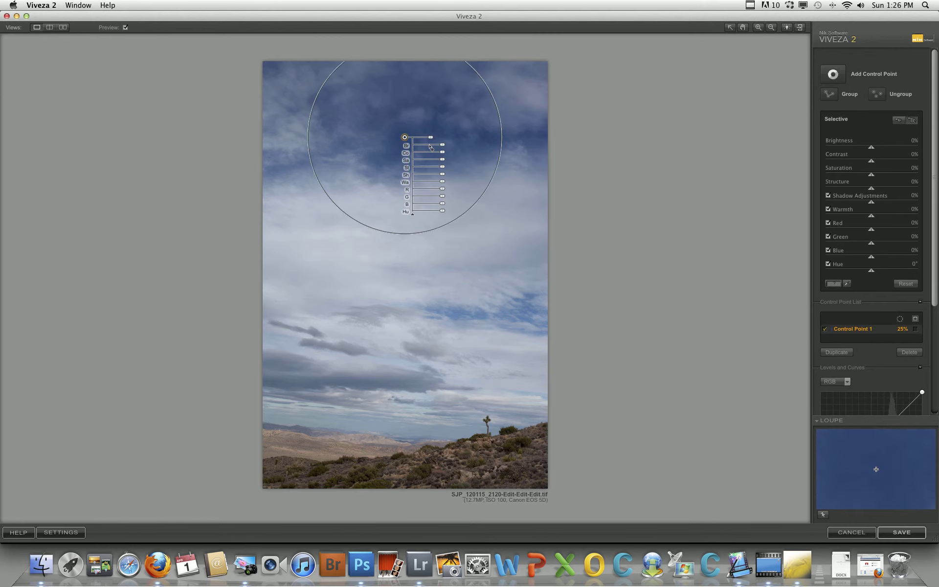
drag(432, 139, 453, 141)
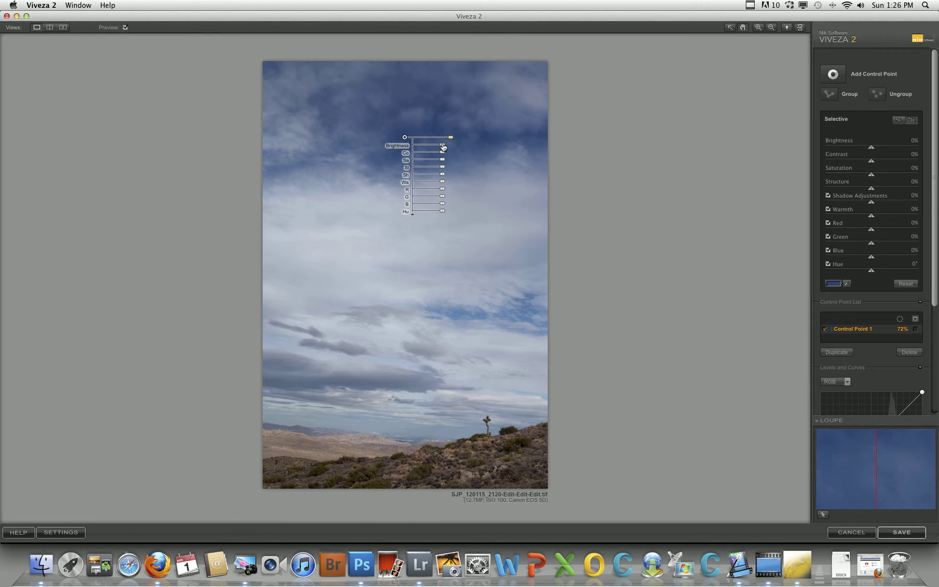
drag(443, 147, 454, 168)
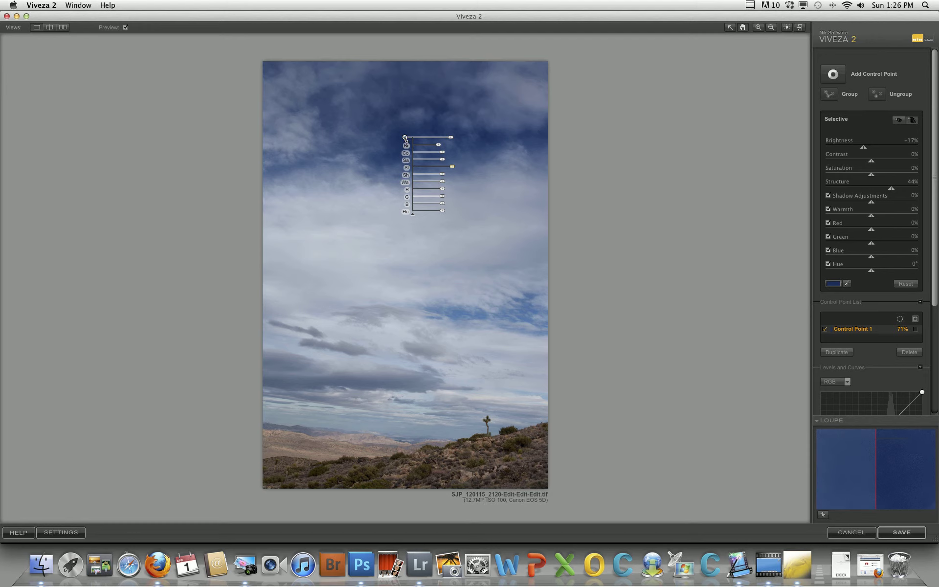
- Copy the sky point into the middle sky at 29% size, then duplicate it onto the left horizon clouds
drag(405, 137, 461, 317)
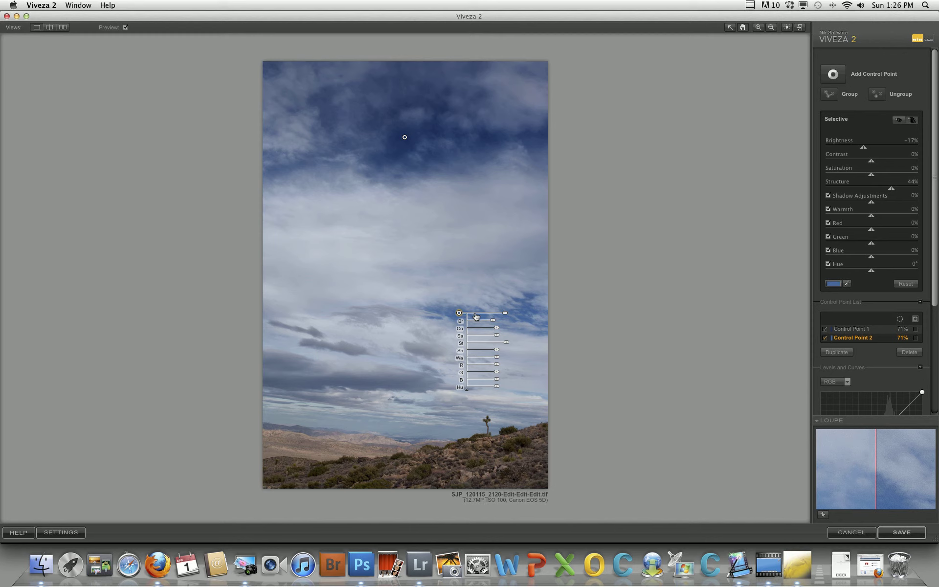
drag(507, 315, 490, 315)
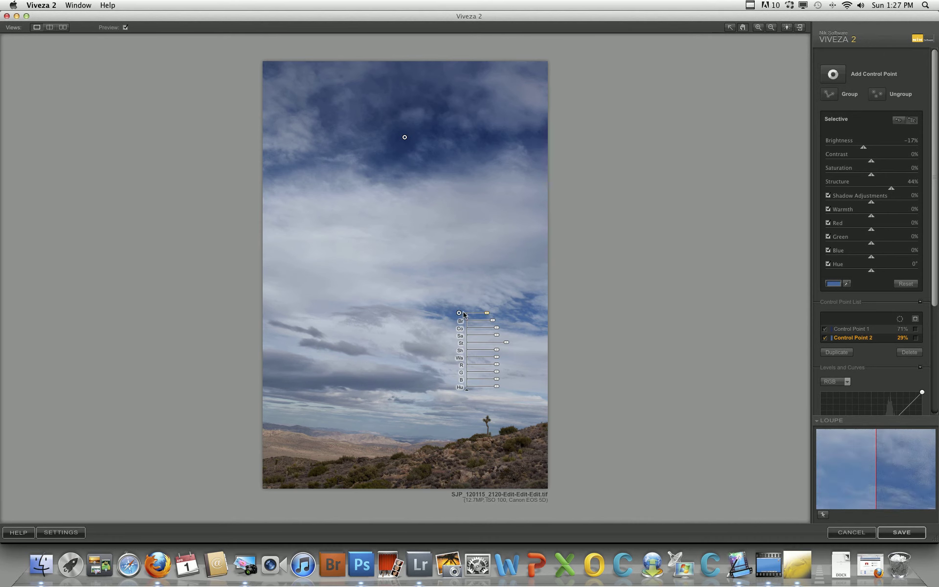
mouse_move(461, 317)
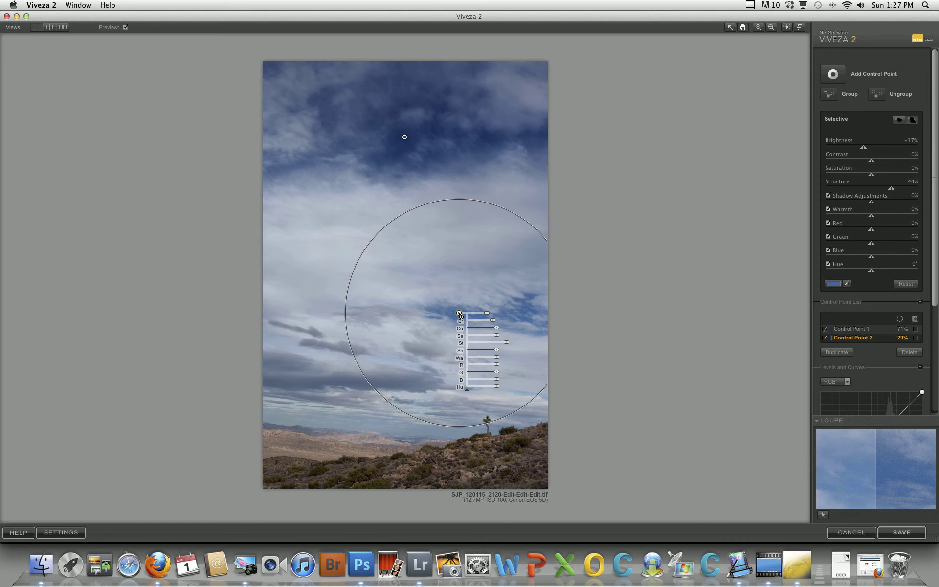
key(super+d)
drag(447, 316, 284, 346)
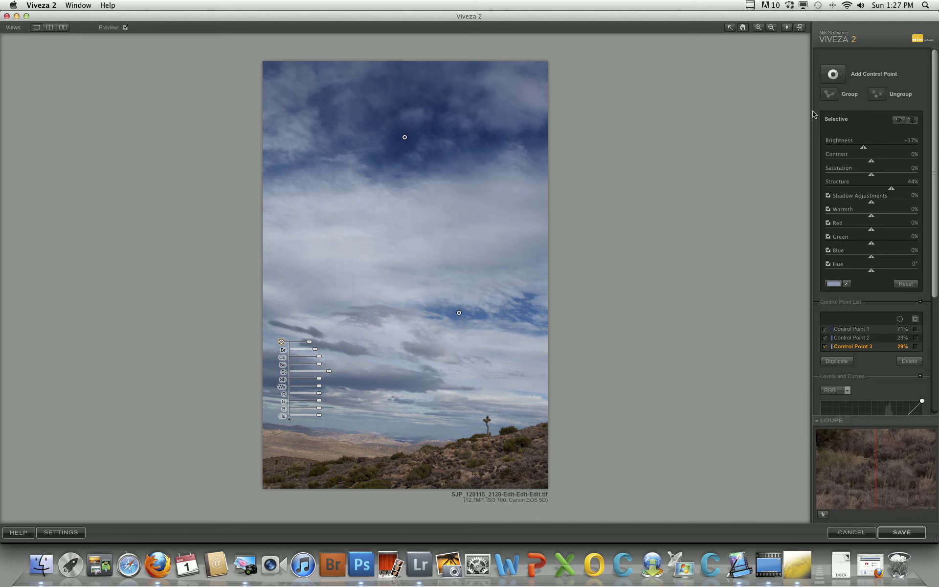
- Add a hillside control point at +22% brightness and 36% warmth, then copy it to the lower foreground
click(834, 75)
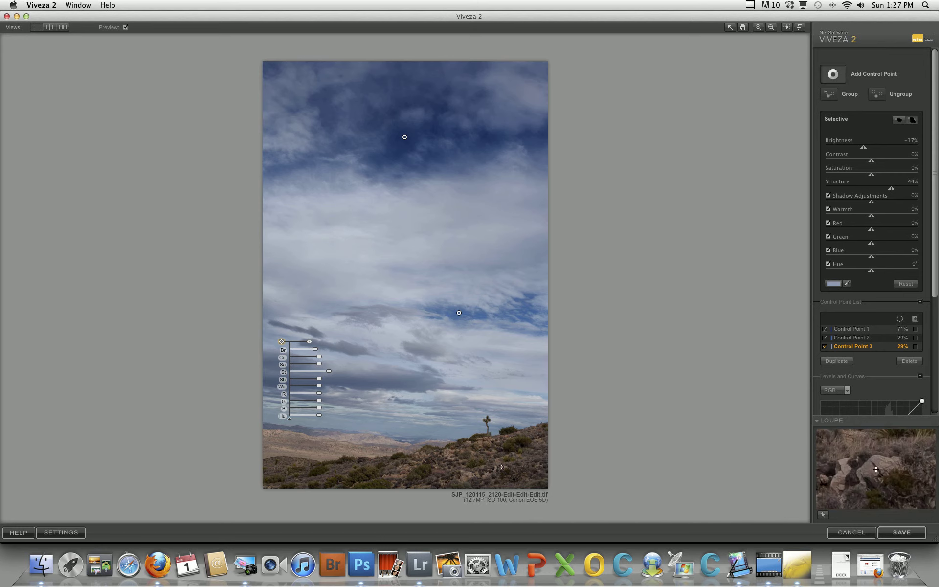
click(507, 453)
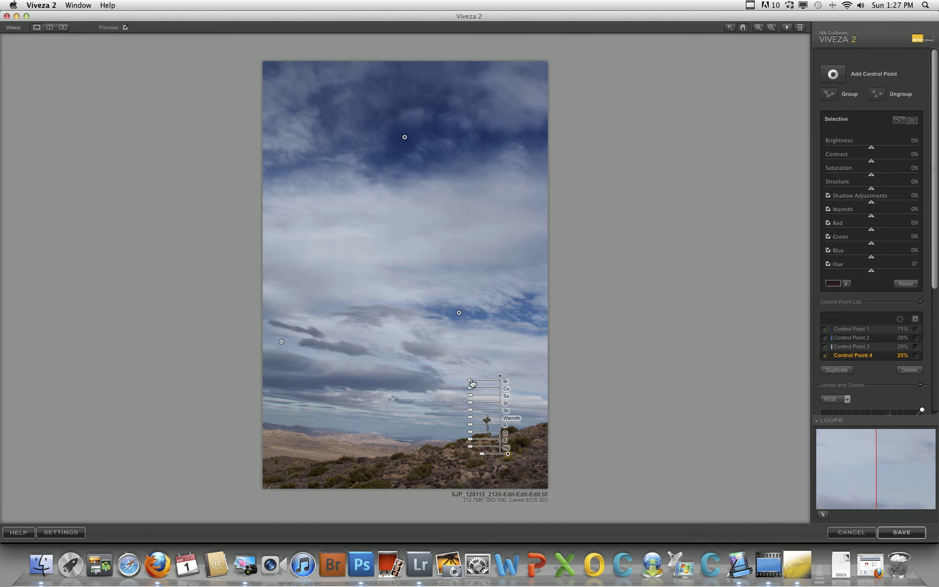
drag(470, 382, 466, 382)
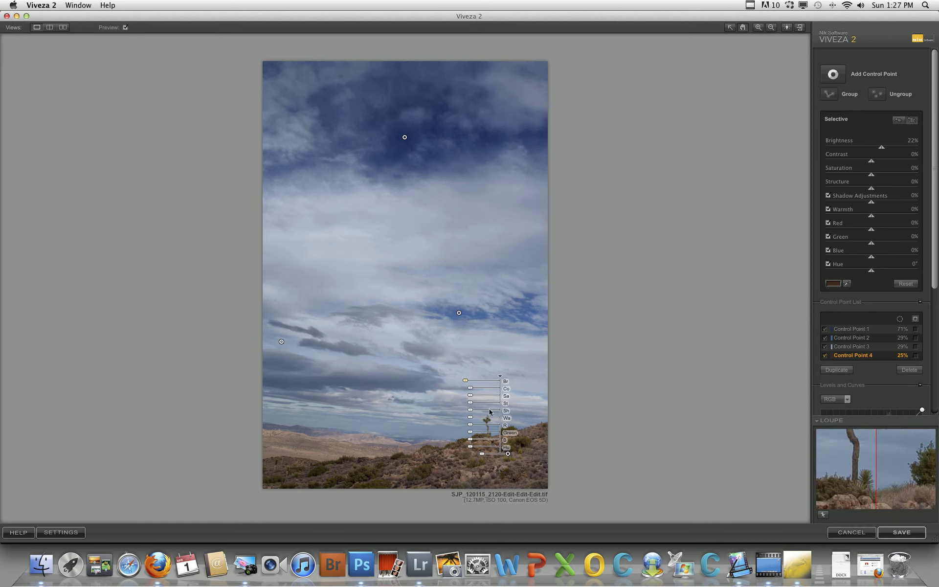
drag(469, 420, 462, 418)
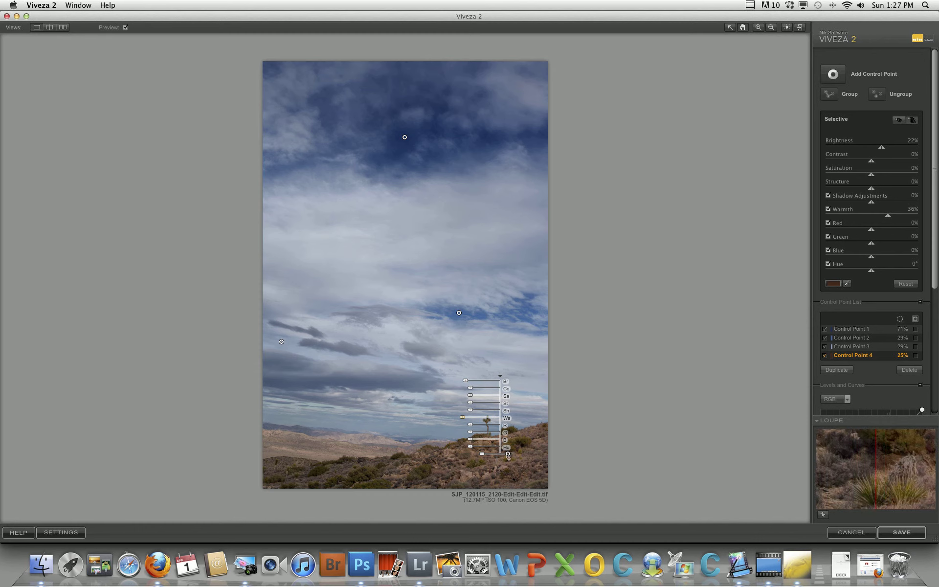
mouse_move(494, 458)
drag(507, 453, 400, 473)
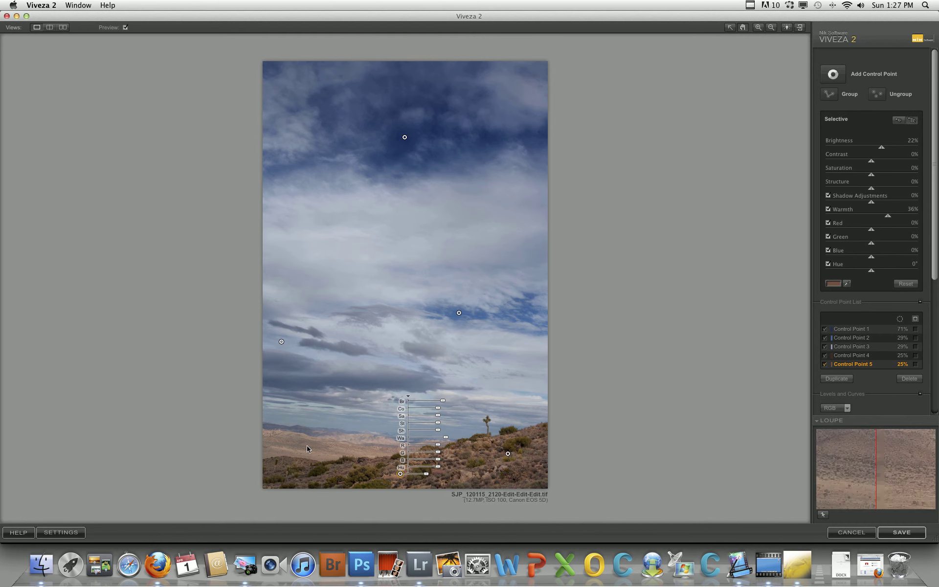
- Compare with the original, then add a control point and position it on the lower-left foreground hills
click(125, 28)
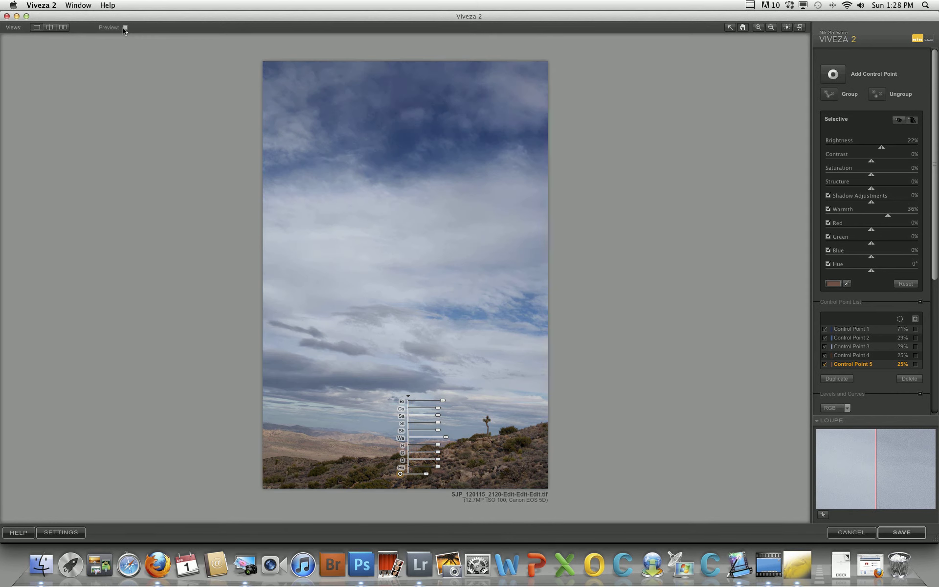
click(125, 28)
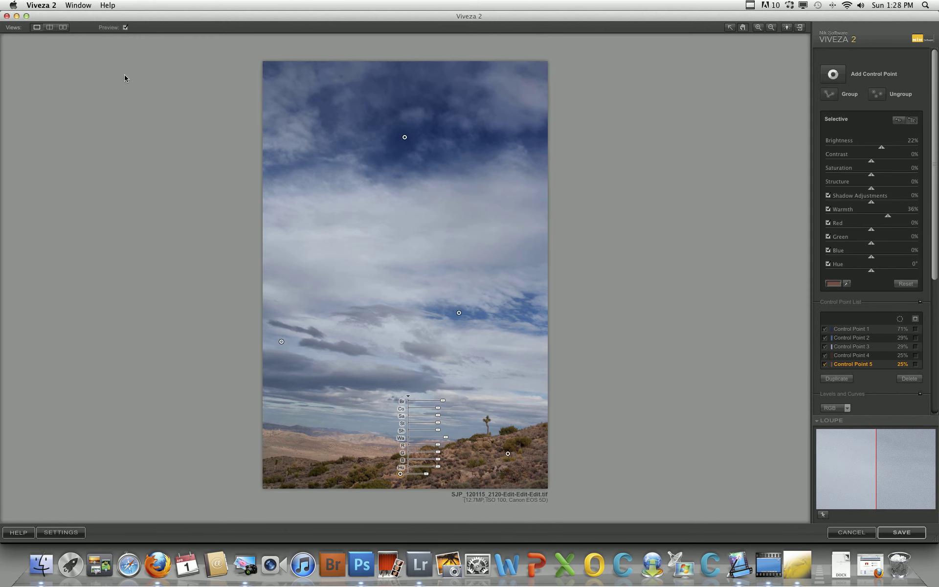
alt+click(400, 475)
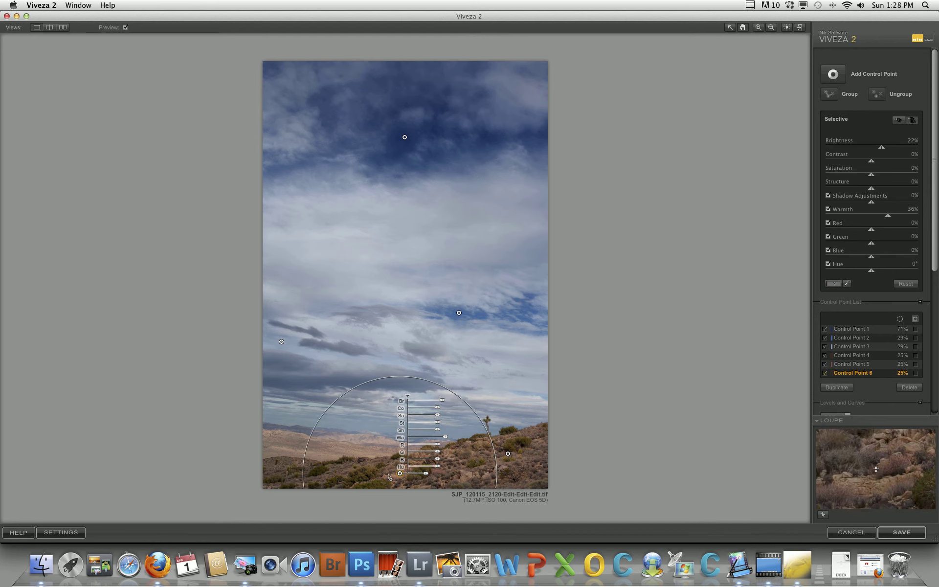
drag(390, 477, 299, 477)
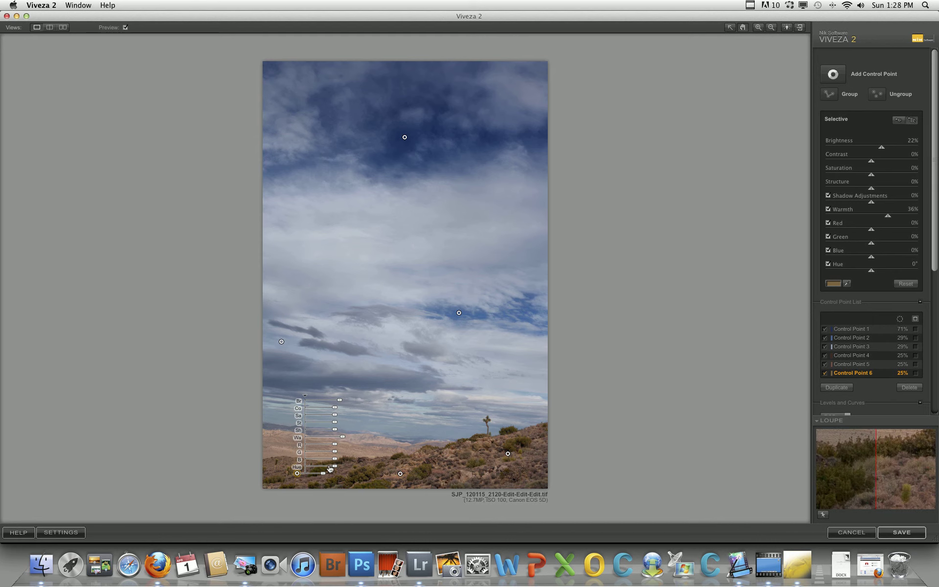
drag(297, 474, 291, 470)
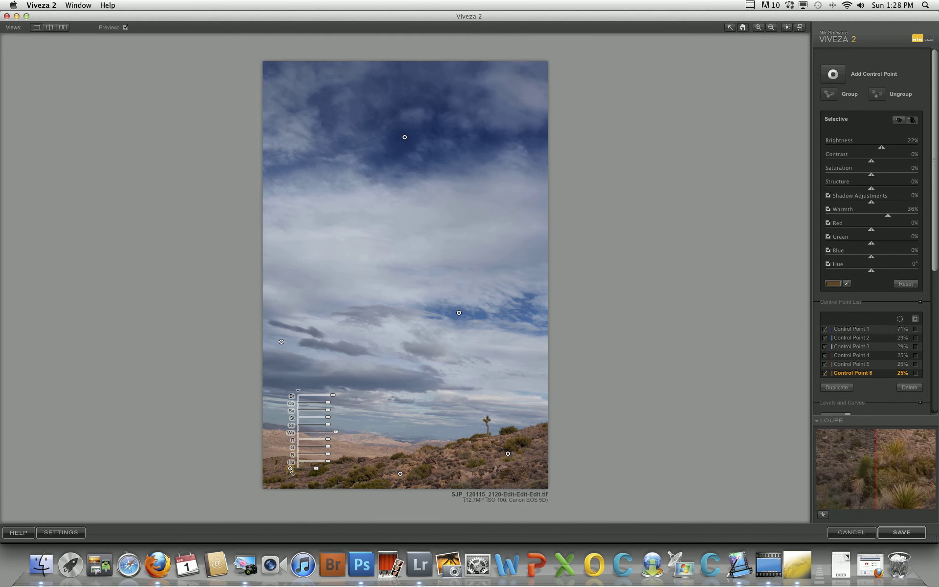
drag(291, 471, 316, 475)
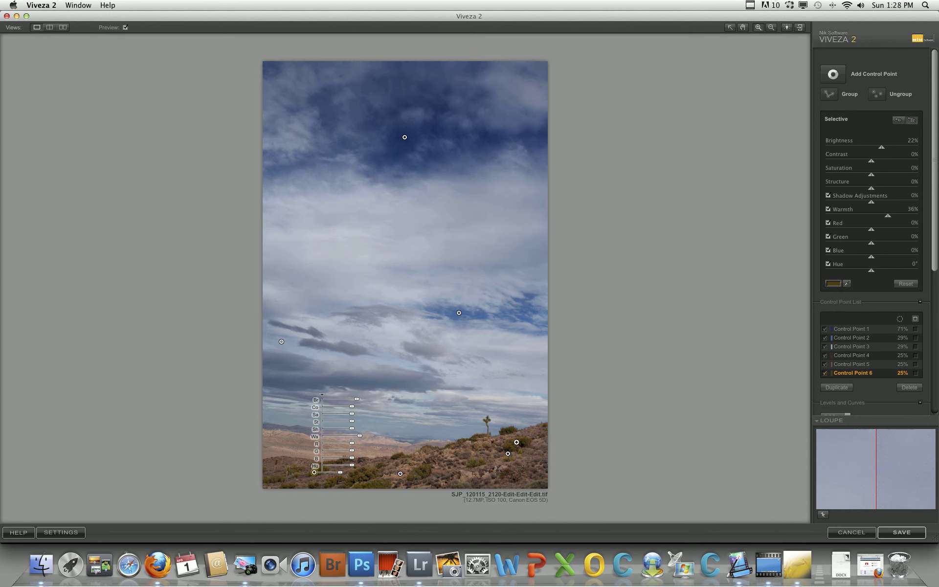
key(super+equal)
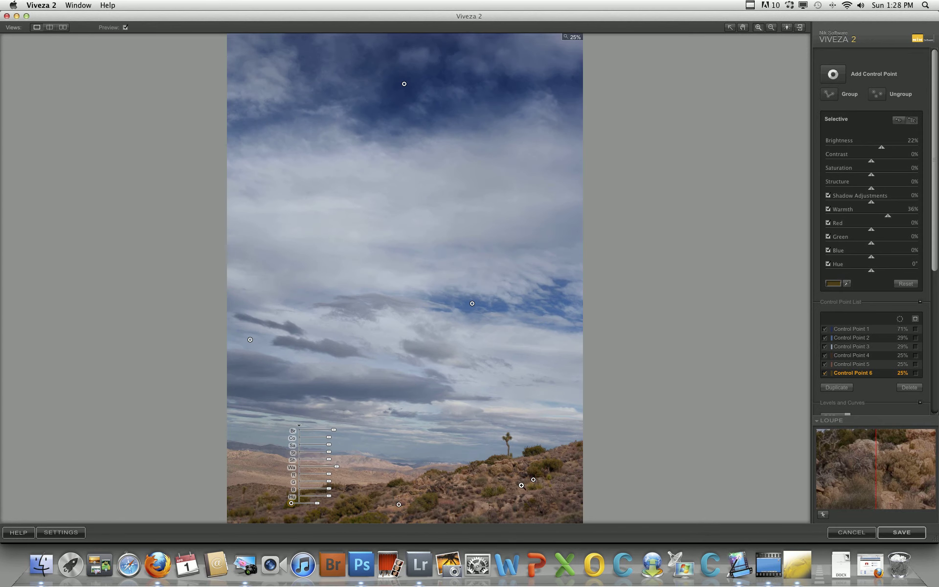
key(super+equal)
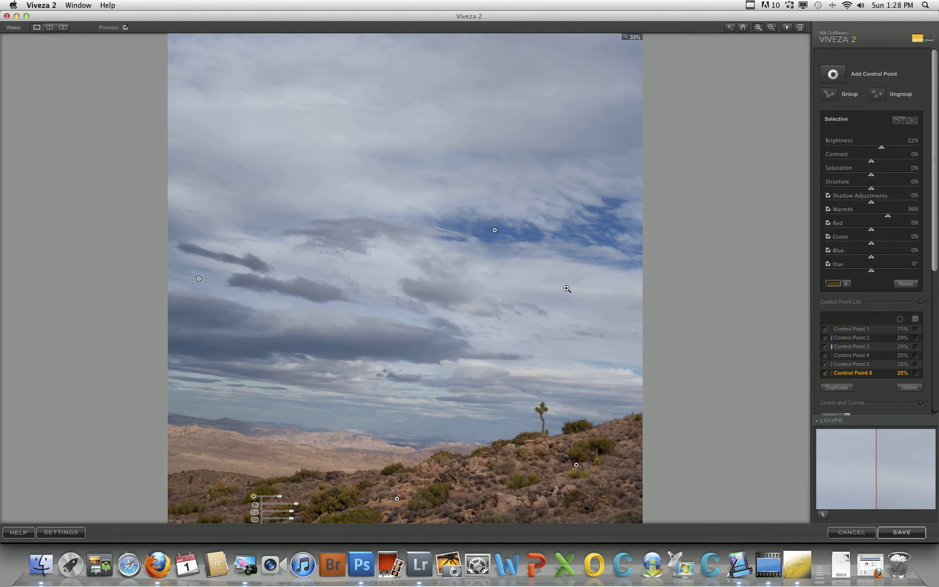
click(743, 28)
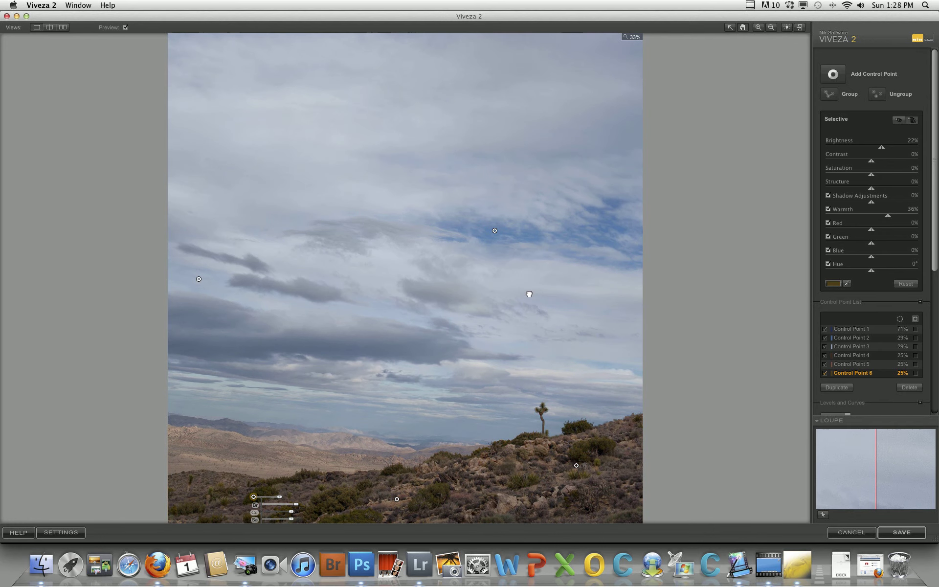
drag(530, 287, 522, 488)
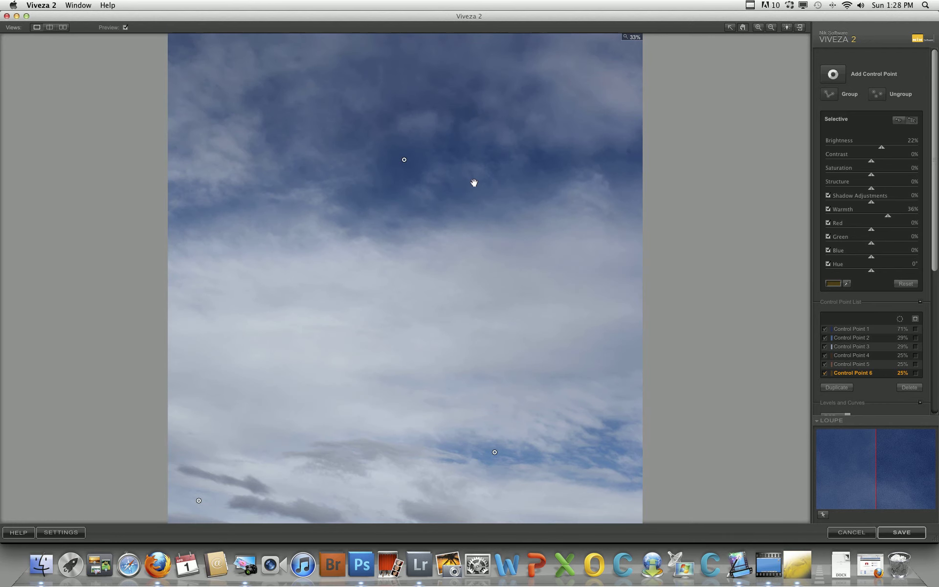
drag(474, 174, 511, 167)
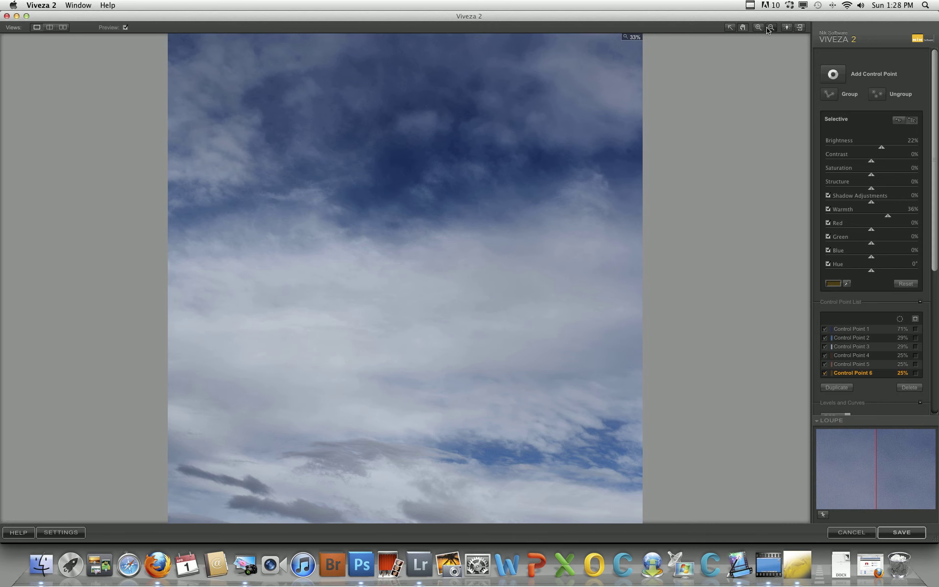
click(588, 159)
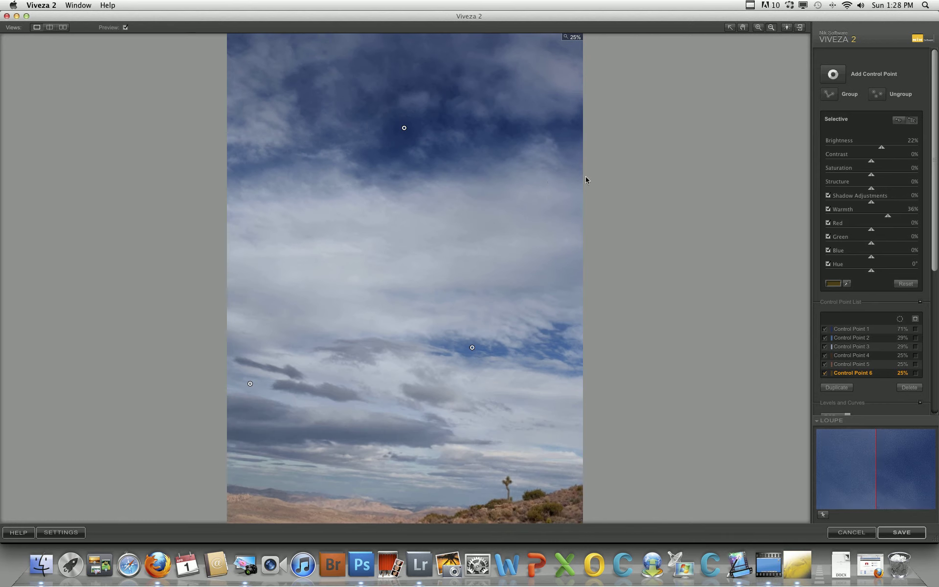
click(552, 183)
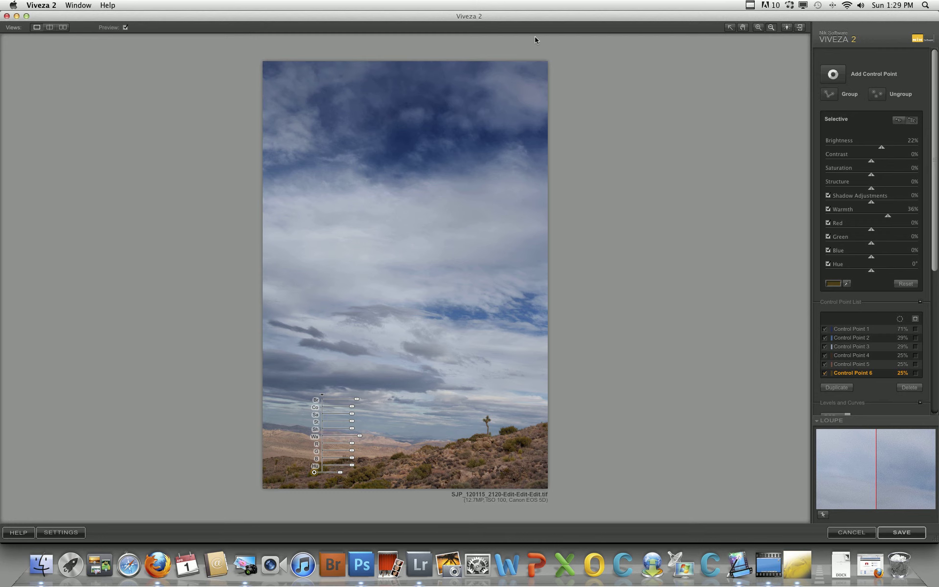
- Compare before and after, hide the other control point markers, and save the enhanced image
click(125, 28)
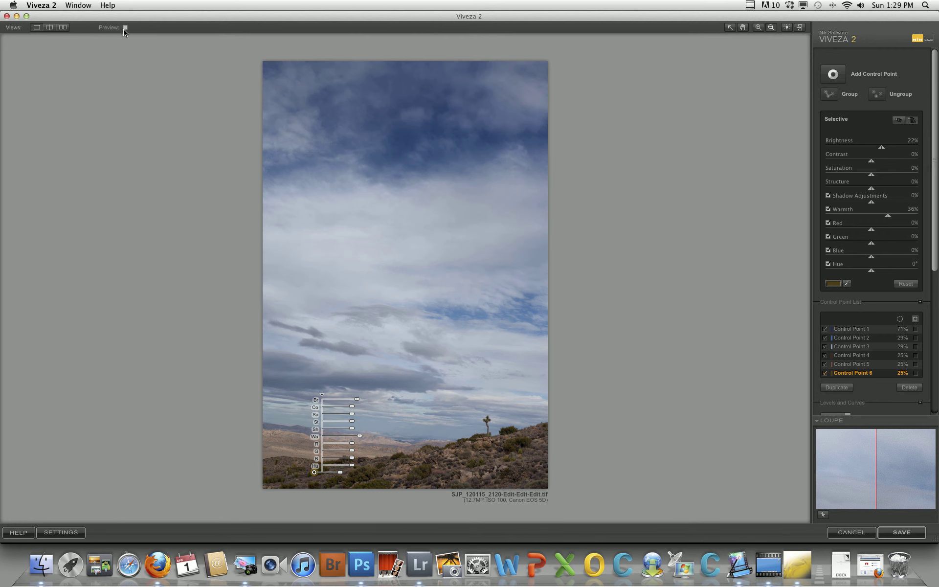
click(125, 28)
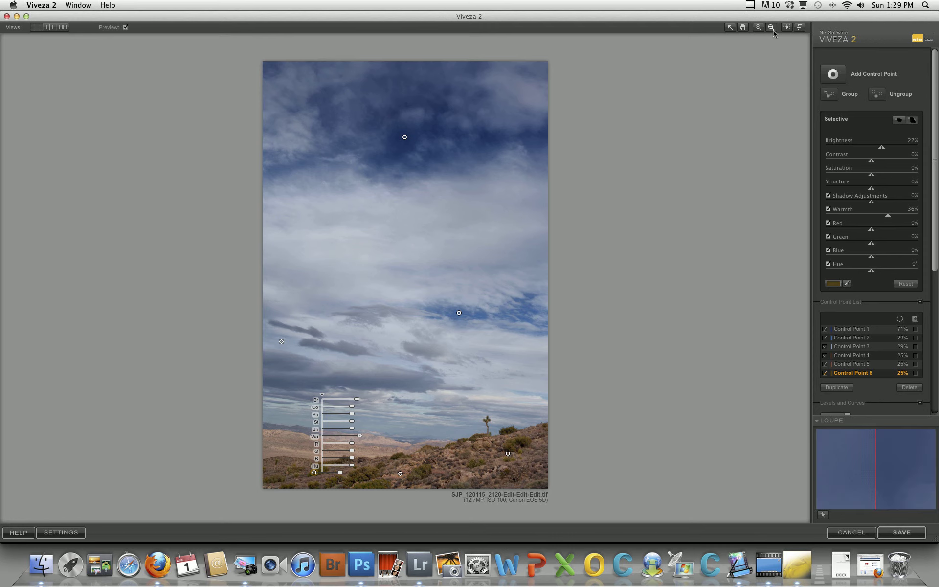
click(728, 28)
click(904, 535)
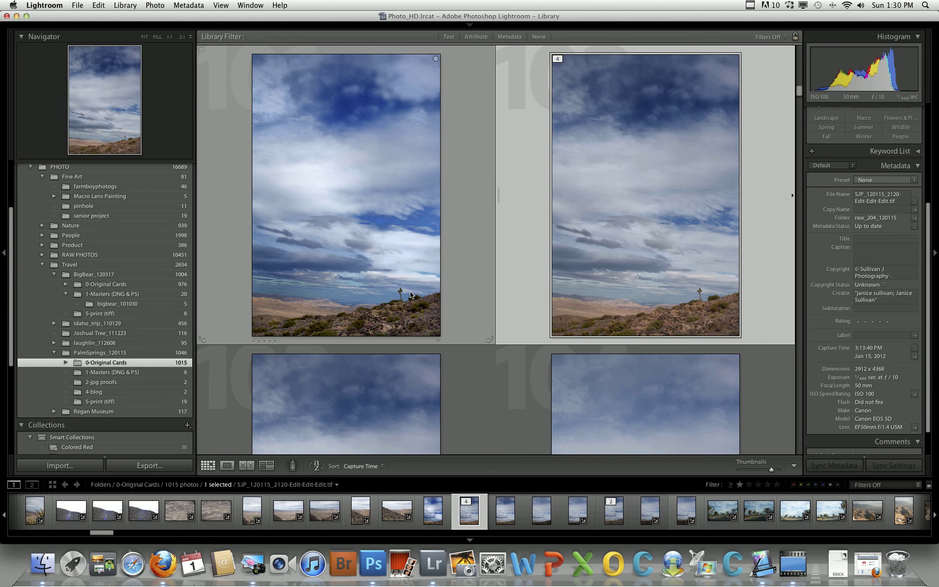
- Select the new SJP_120115_2120-Edit-Edit-Edit-Edit-Edit.tif copy and show it enlarged in Loupe view
click(384, 245)
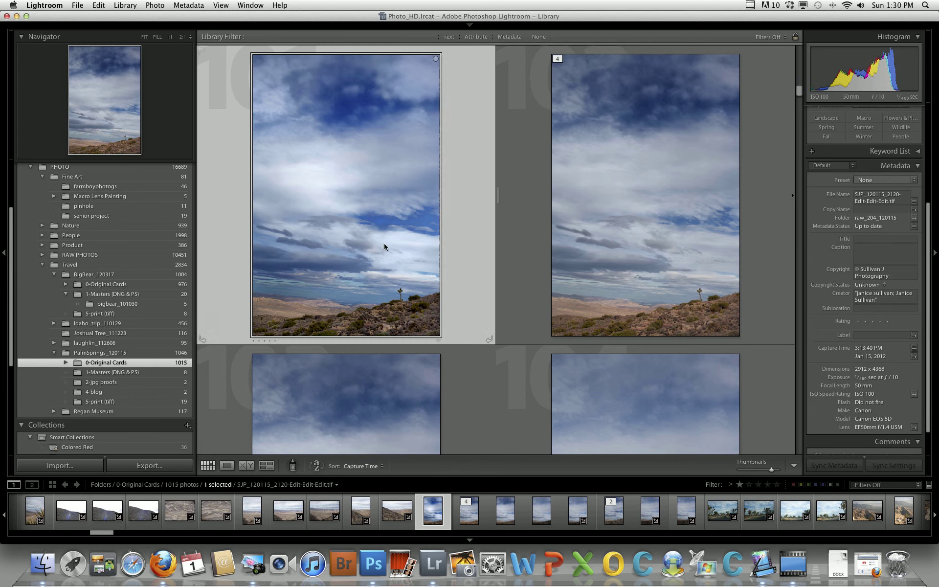
click(227, 466)
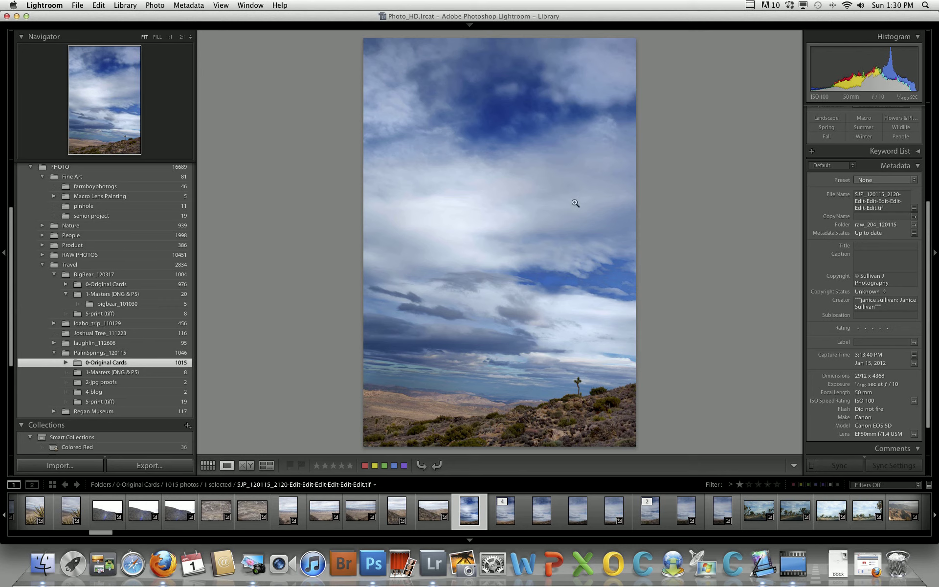
mouse_move(753, 10)
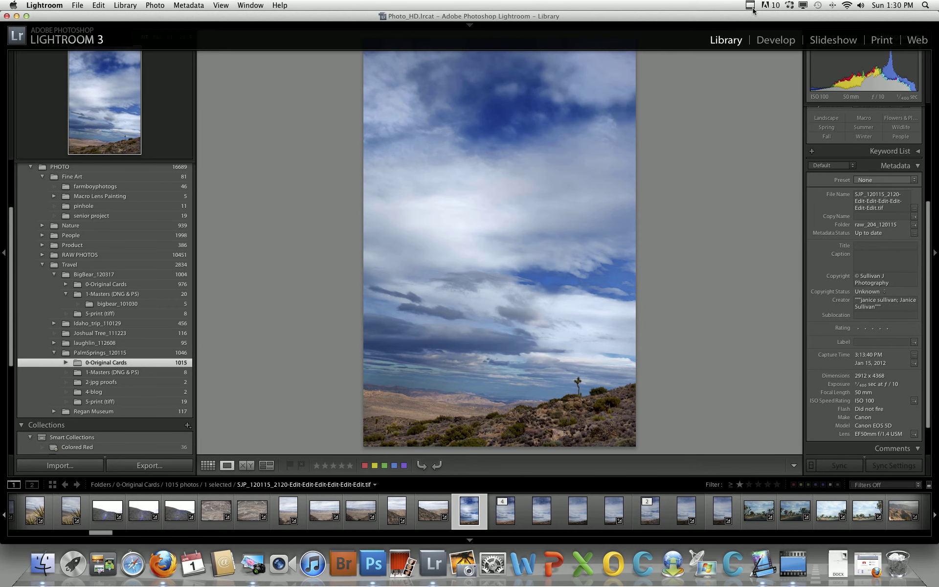